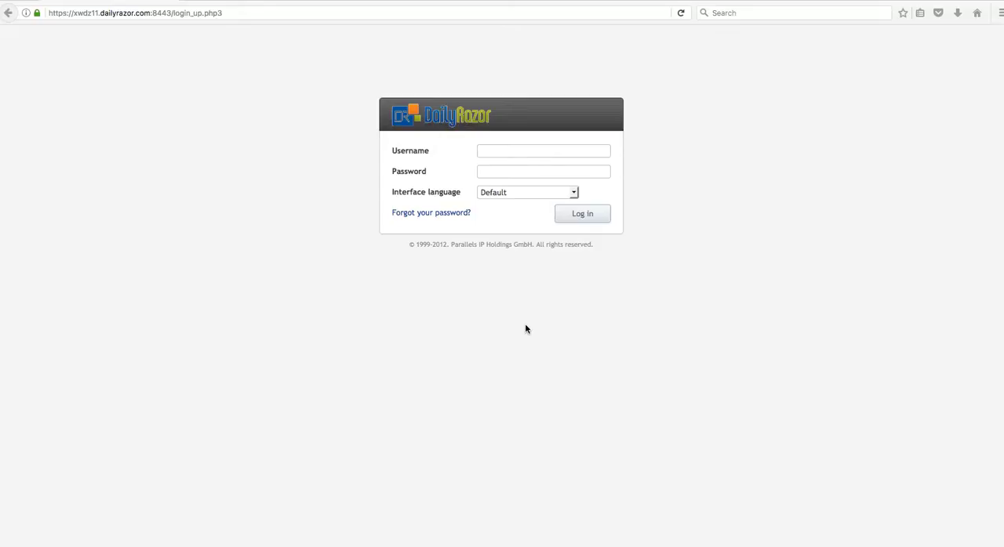
# Enter the account's username on the login form
pyautogui.click(504, 149)
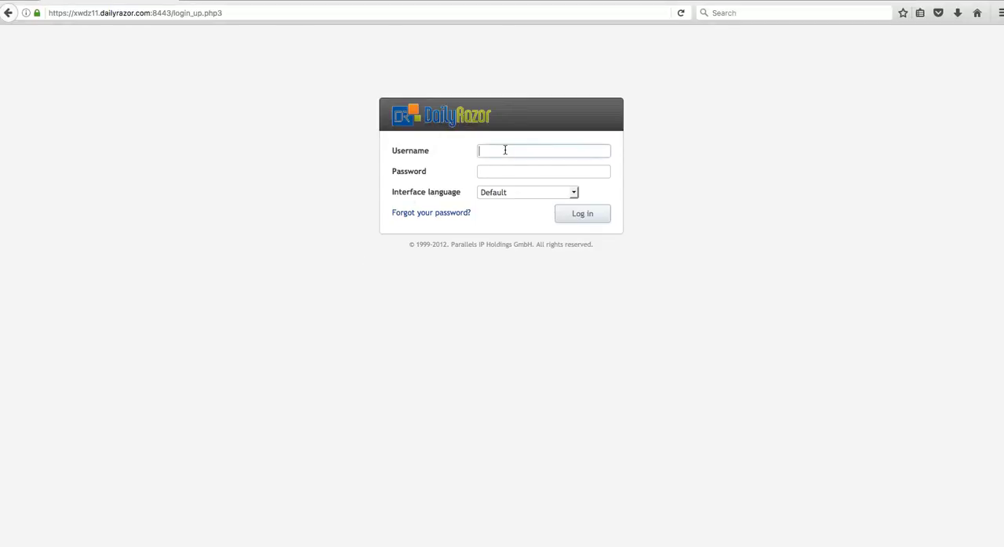
pyautogui.click(245, 14)
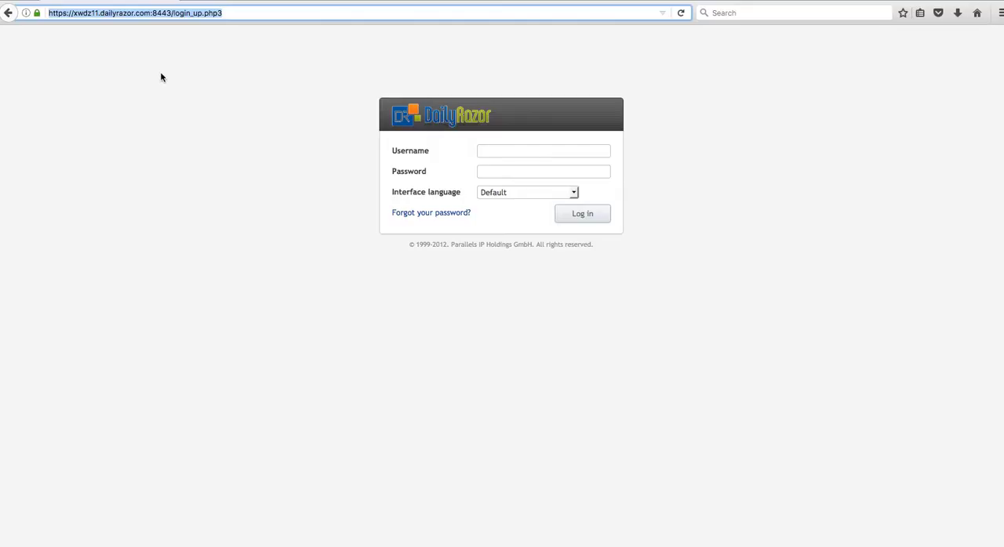
pyautogui.click(487, 151)
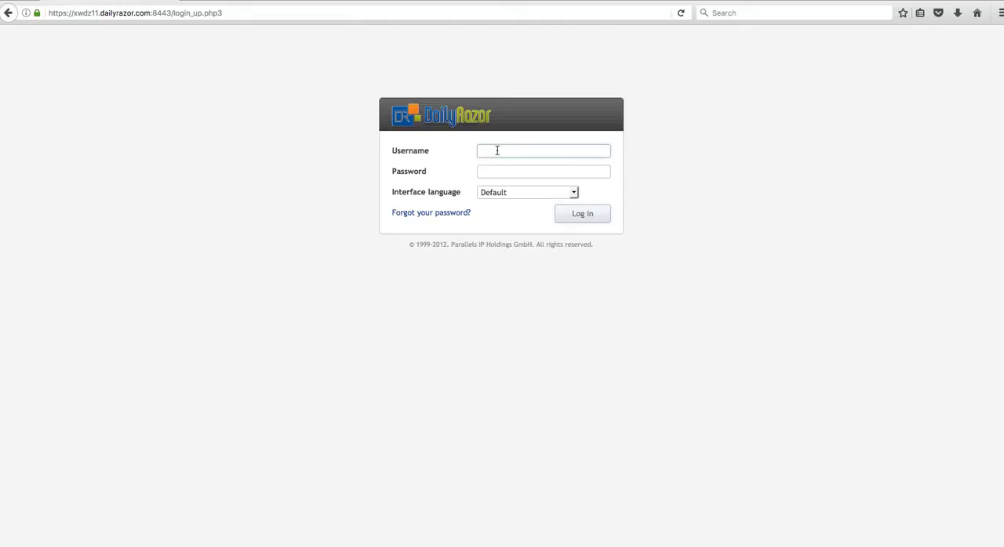
pyautogui.press('Tab')
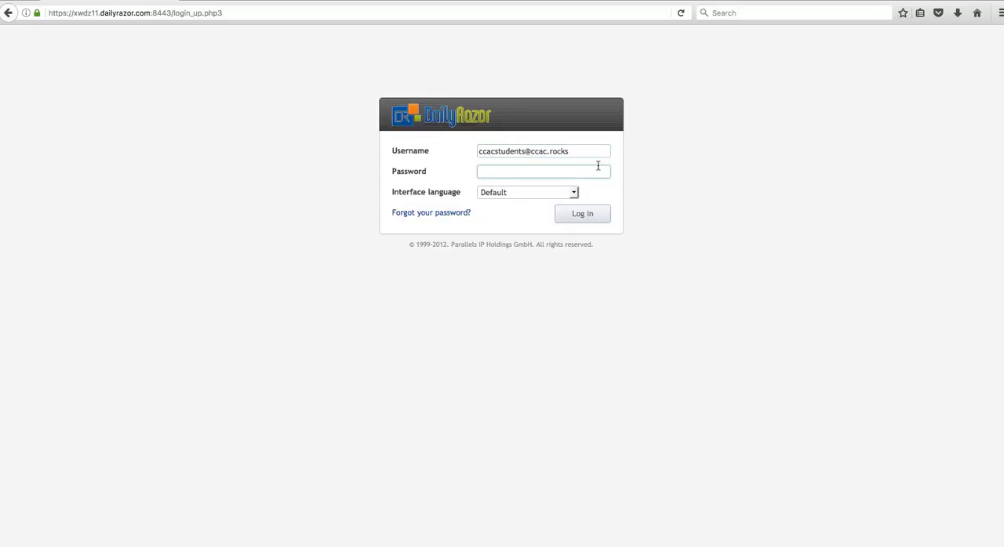
# Paste the account password, log in and dismiss the browser's offer to remember the login
pyautogui.press('super+Tab')
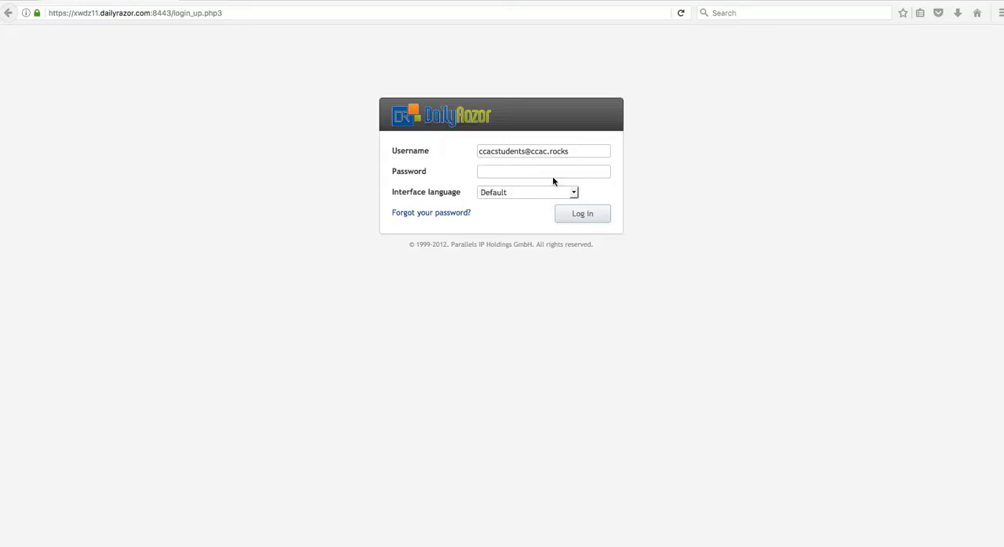
pyautogui.click(507, 171)
pyautogui.rightClick(502, 172)
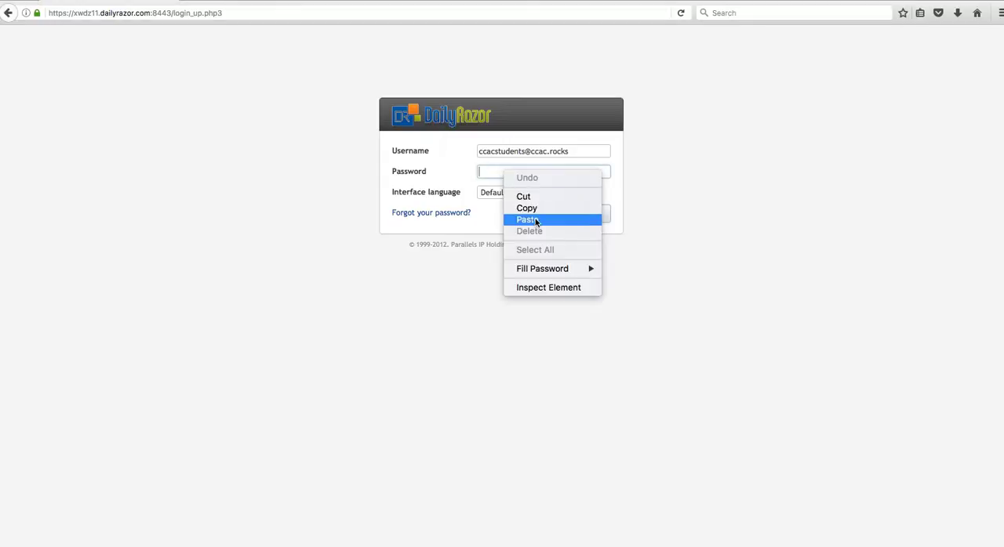
pyautogui.click(530, 218)
pyautogui.click(589, 217)
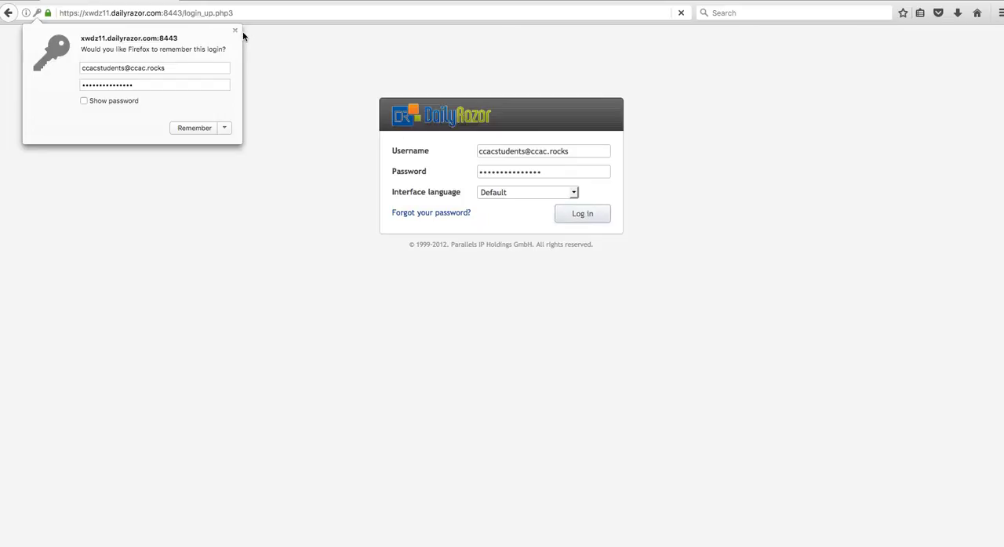
pyautogui.click(235, 31)
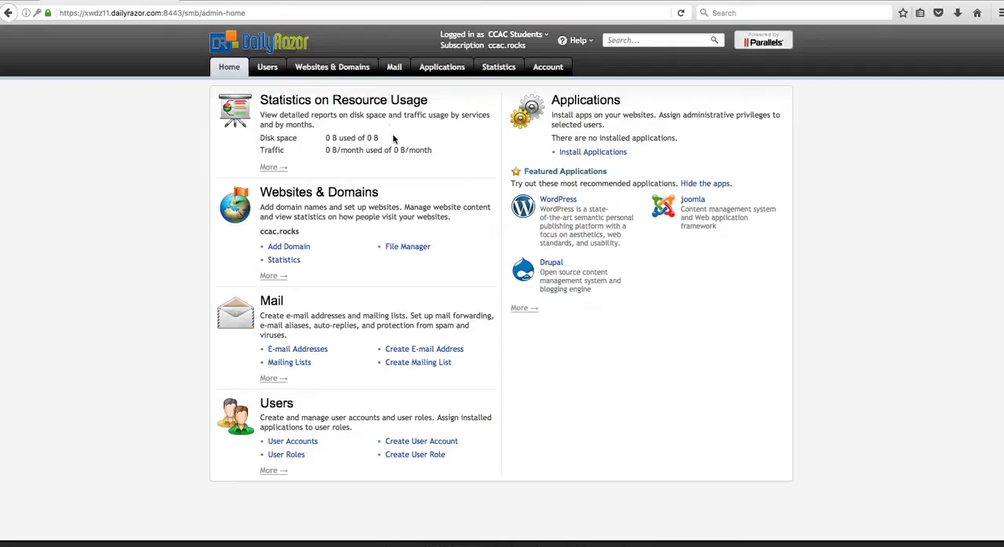
# Open the list of databases for the ccac.rocks subscription
pyautogui.click(358, 69)
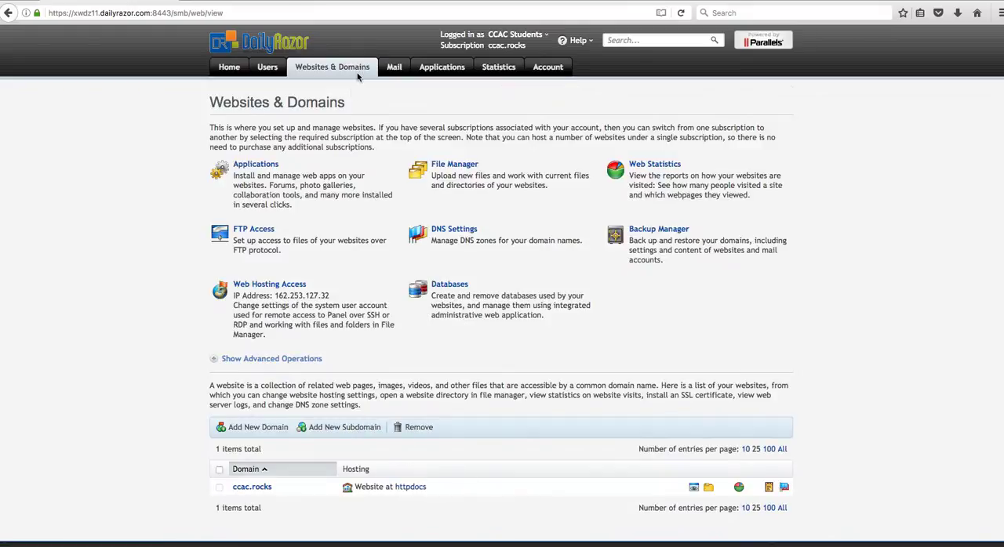
pyautogui.click(447, 292)
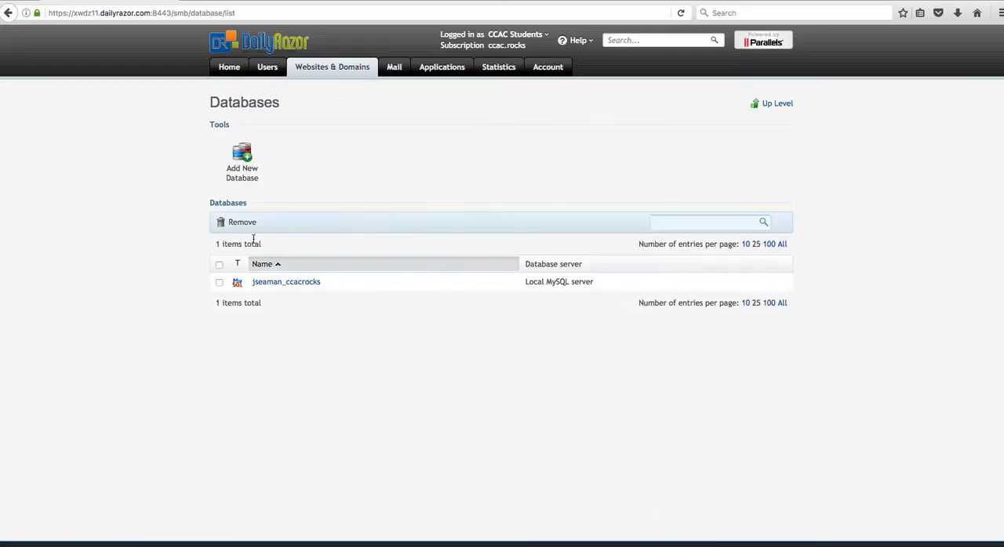
pyautogui.click(250, 165)
pyautogui.click(409, 150)
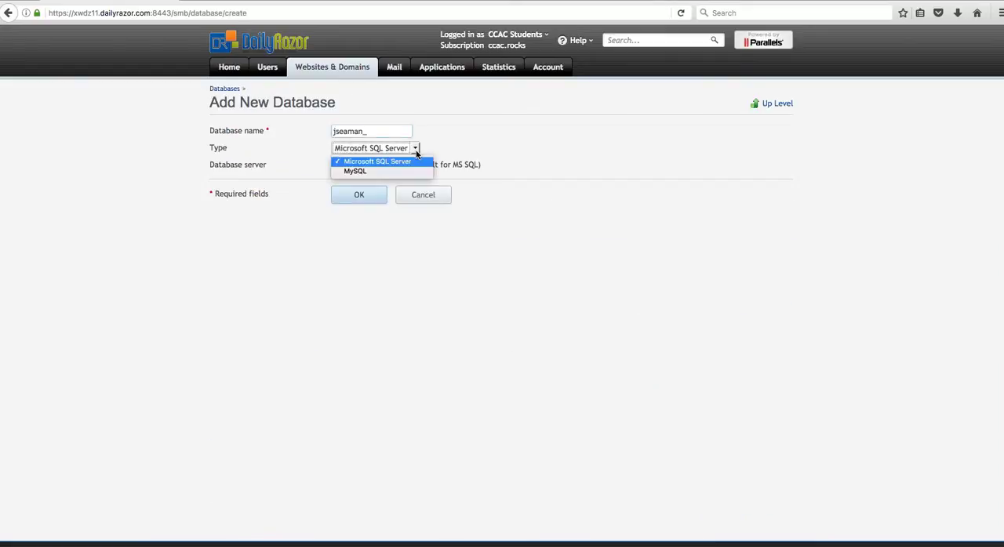
pyautogui.click(358, 172)
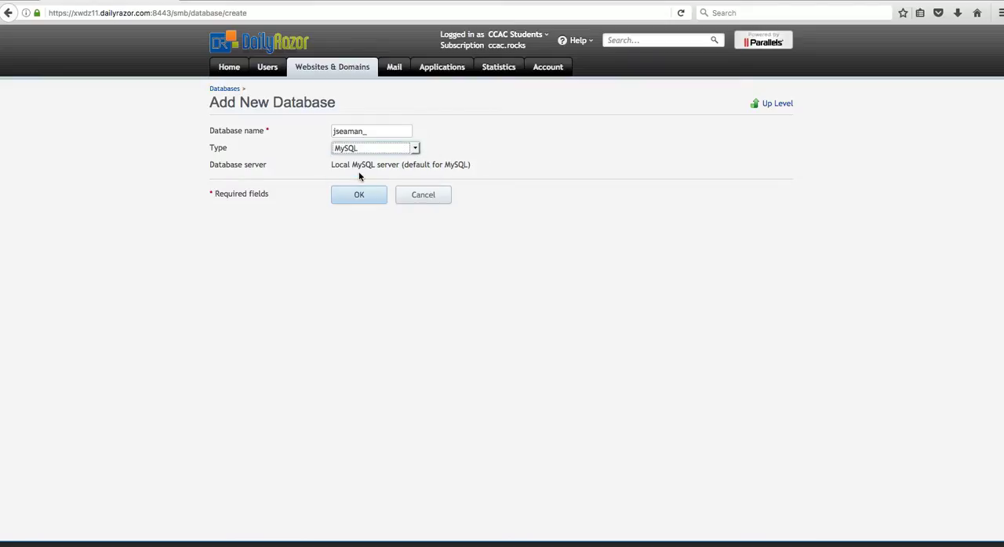
pyautogui.click(414, 149)
pyautogui.click(400, 159)
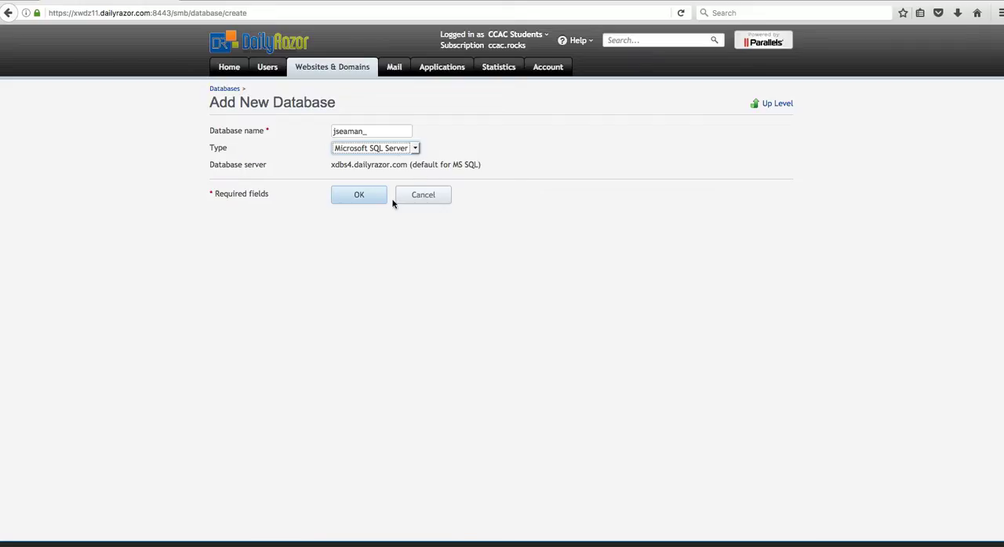
pyautogui.click(416, 150)
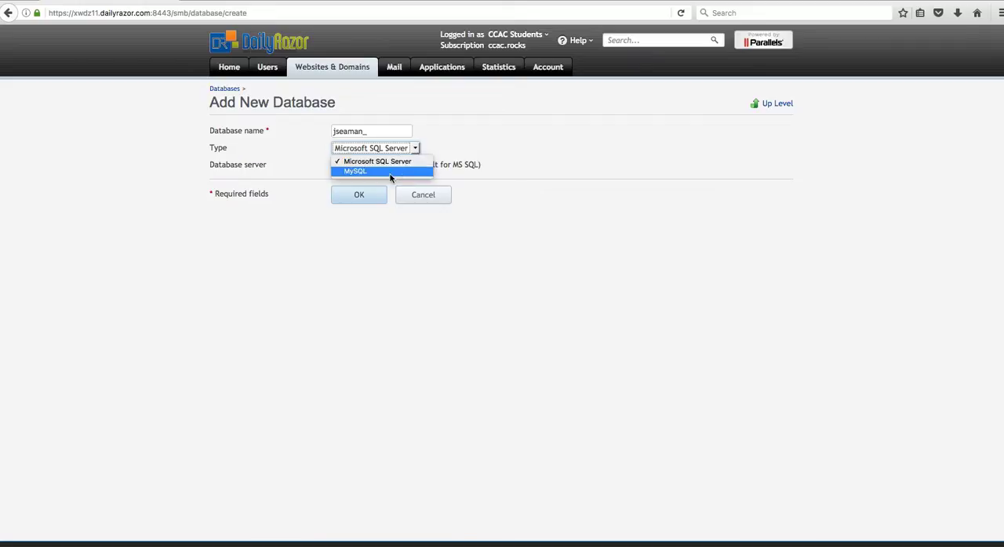
pyautogui.click(390, 172)
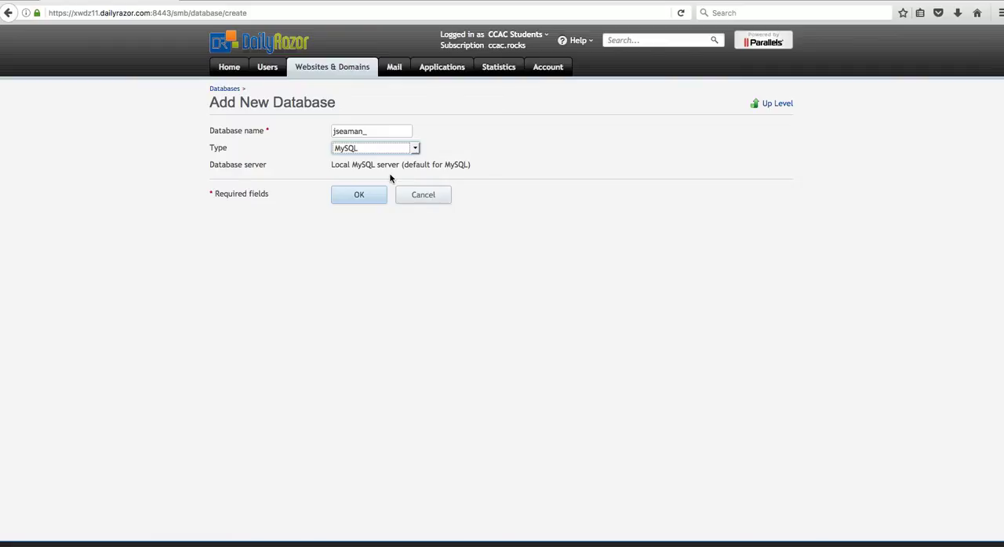
pyautogui.click(424, 197)
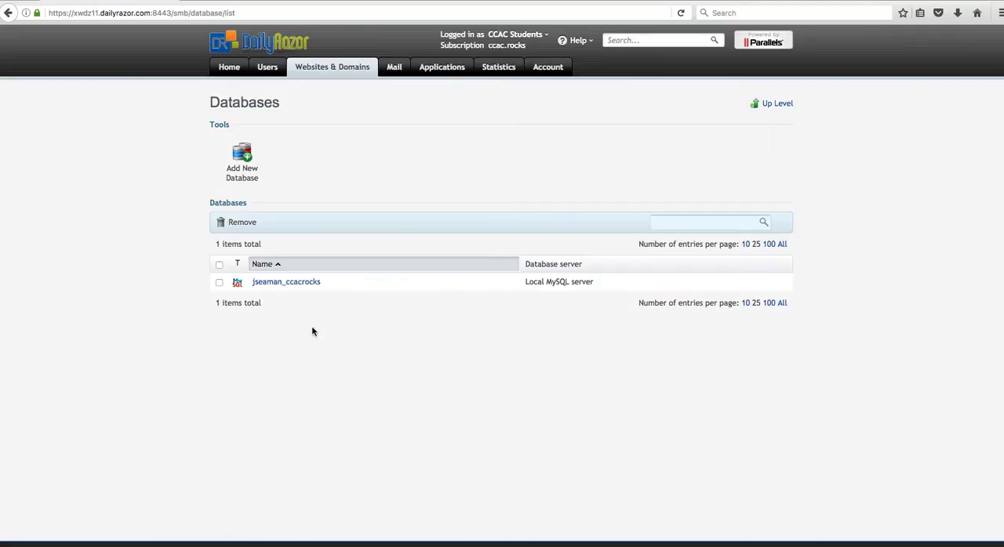
# Start a new database, set its type to MySQL and clear the prefilled database name
pyautogui.click(244, 165)
pyautogui.click(416, 149)
pyautogui.click(377, 174)
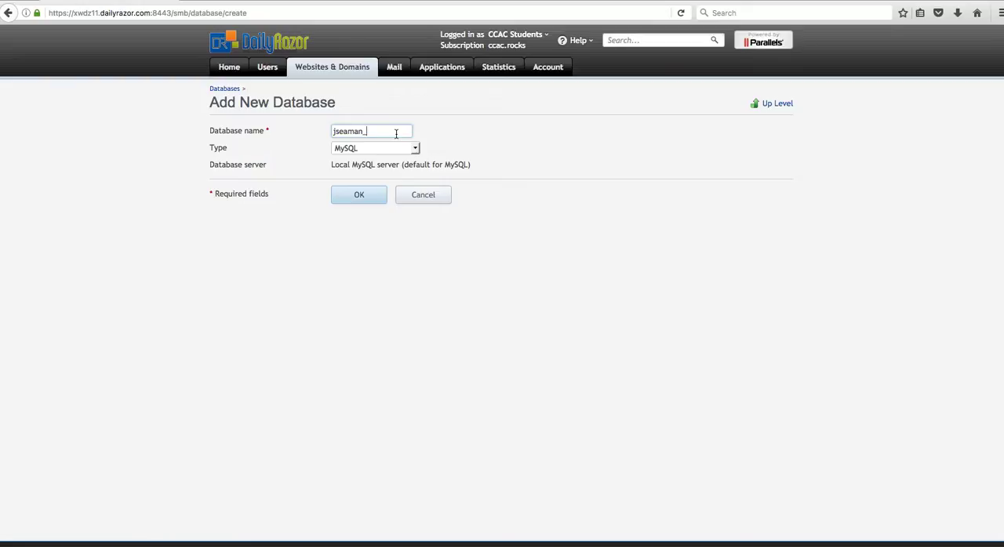
pyautogui.click(396, 133)
pyautogui.press('BackSpace')
pyautogui.press('BackSpace')
pyautogui.press('BackSpace')
pyautogui.press('BackSpace')
pyautogui.press('BackSpace')
pyautogui.press('BackSpace')
pyautogui.press('BackSpace')
pyautogui.press('BackSpace')
pyautogui.click(388, 545)
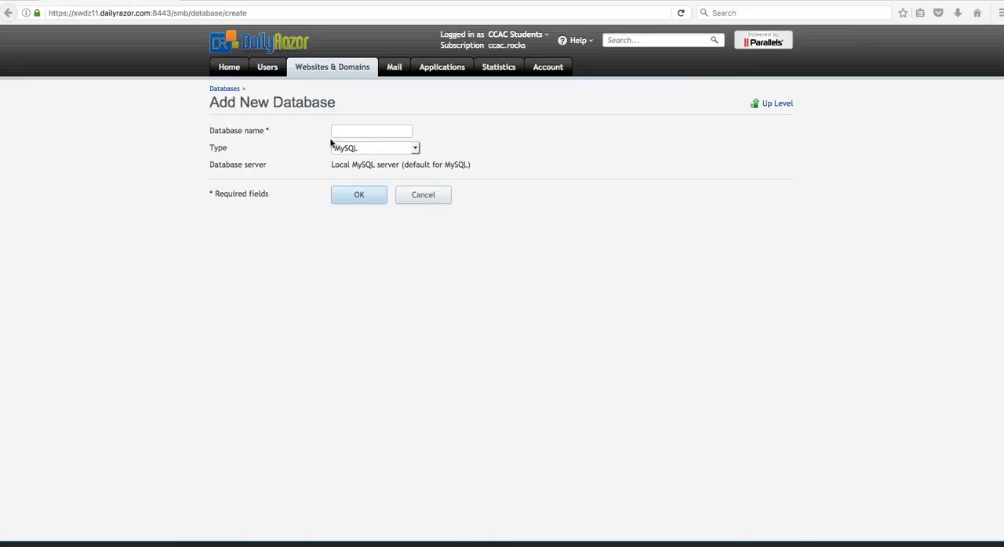
# Name the new MySQL database inventory and create it
pyautogui.click(392, 130)
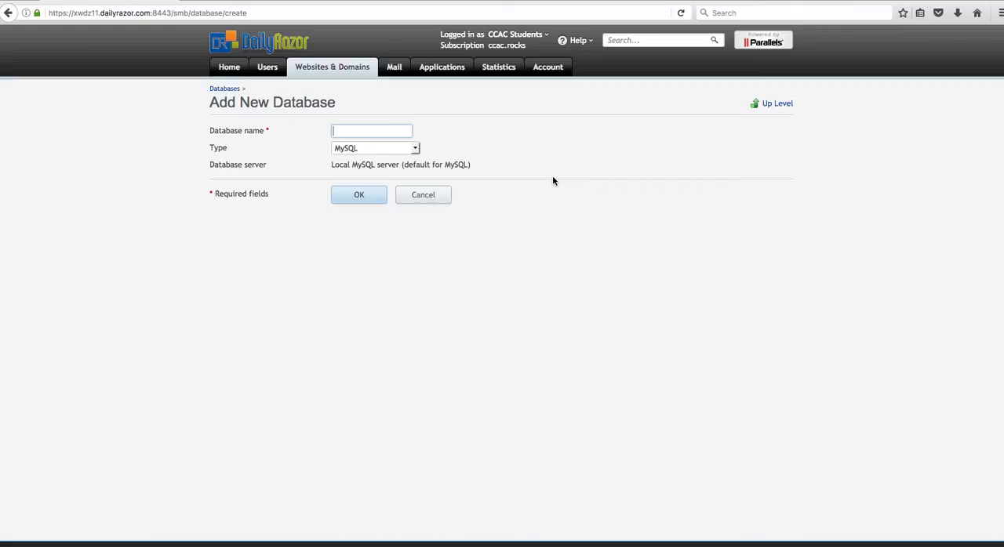
pyautogui.write('thestee')
pyautogui.press('BackSpace')
pyautogui.press('BackSpace')
pyautogui.press('BackSpace')
pyautogui.press('BackSpace')
pyautogui.press('BackSpace')
pyautogui.press('BackSpace')
pyautogui.press('BackSpace')
pyautogui.write('inventory')
pyautogui.click(369, 198)
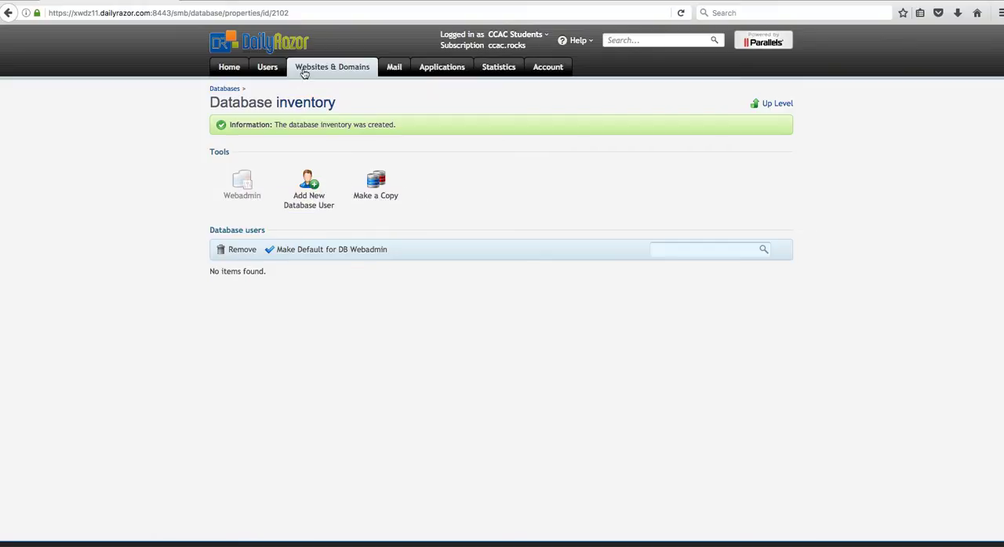
# Open the inventory database from the databases list and empty the search field of its database users
pyautogui.click(352, 69)
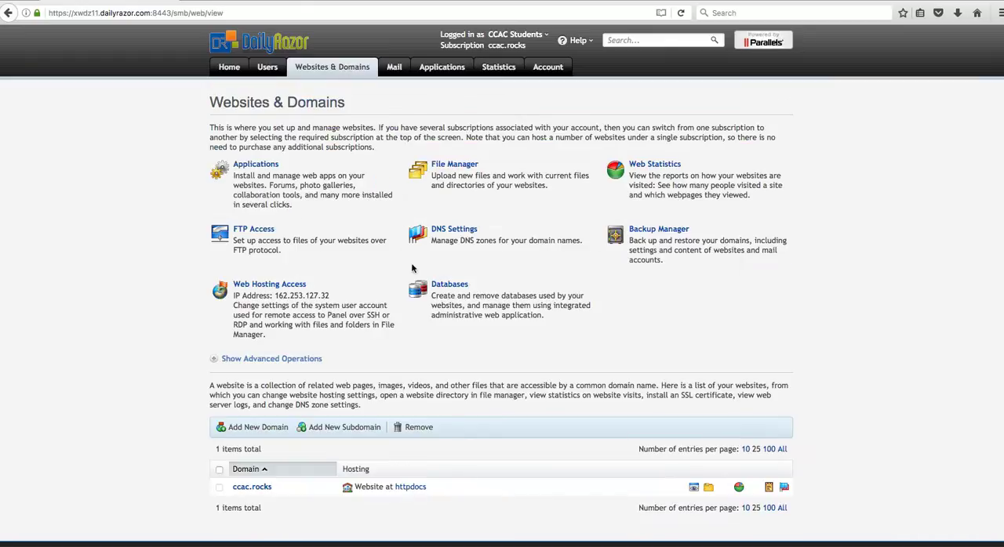
pyautogui.click(458, 288)
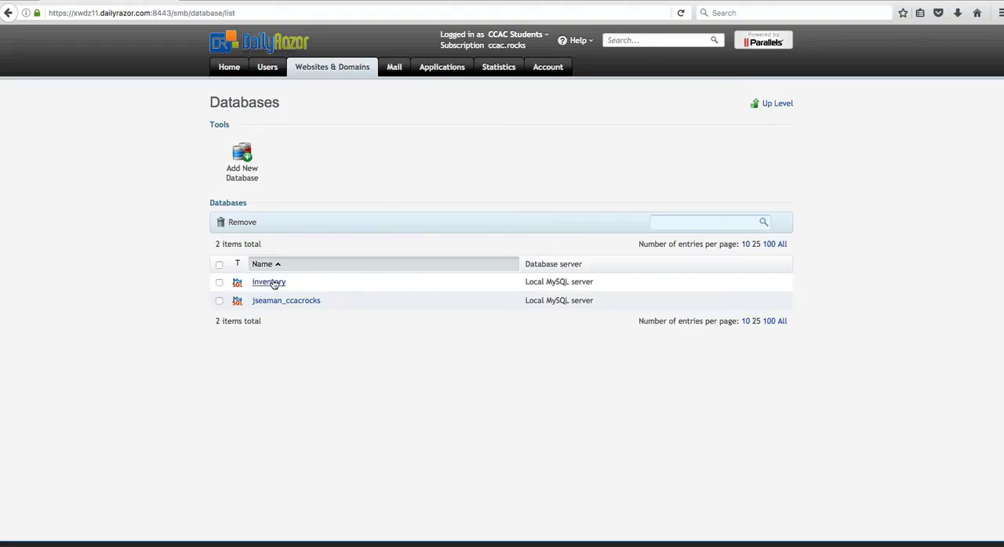
pyautogui.click(276, 280)
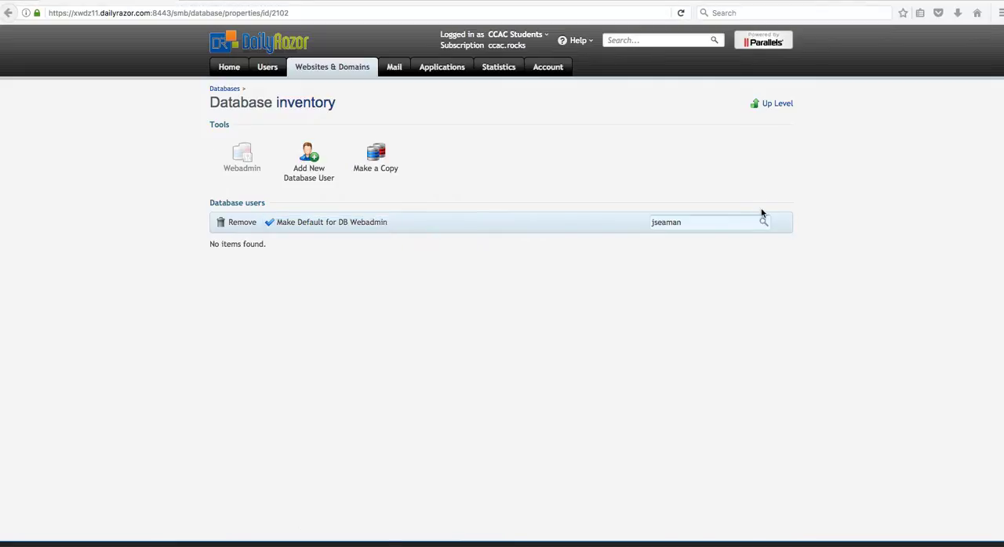
pyautogui.click(734, 223)
pyautogui.doubleClick(734, 223)
pyautogui.press('BackSpace')
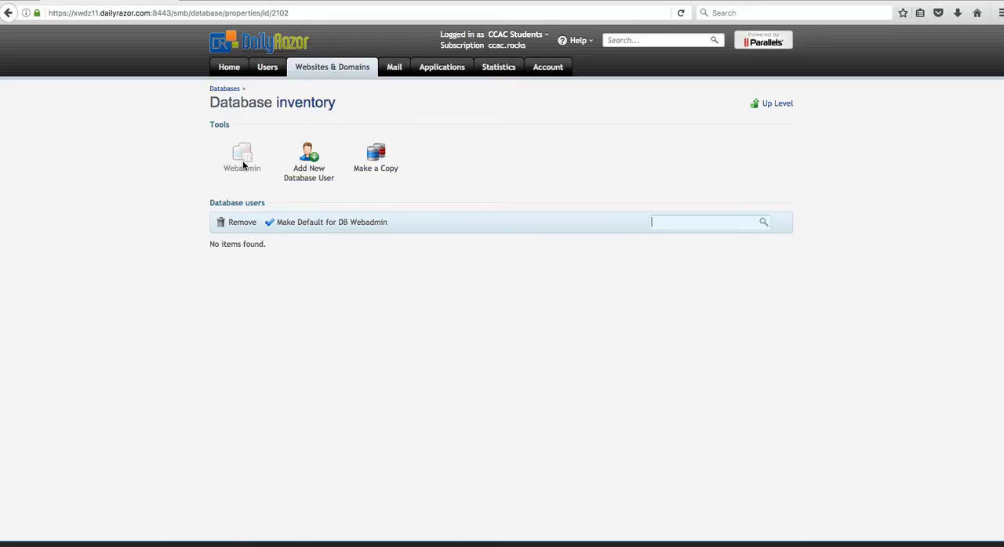
# Start adding a database user to the inventory database and enter the user's name
pyautogui.click(307, 169)
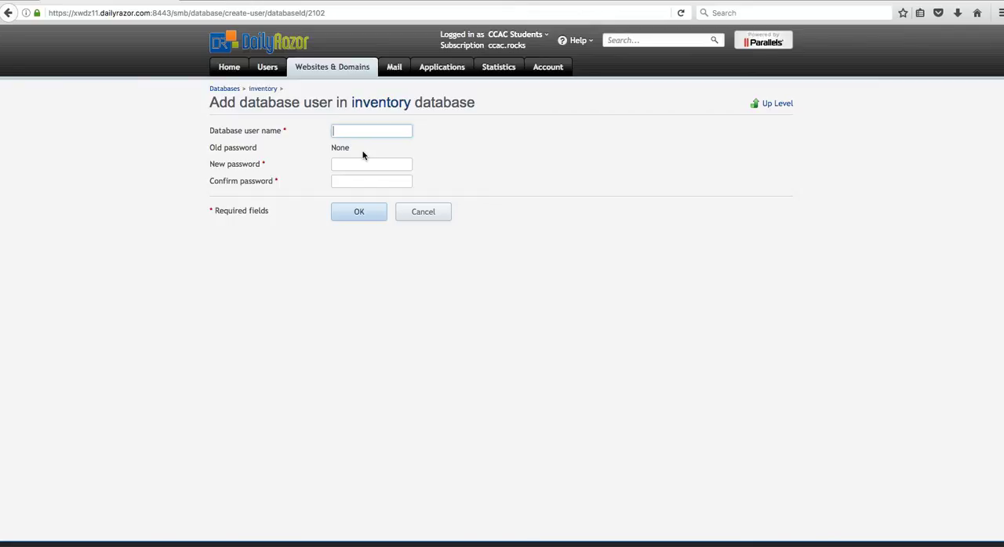
pyautogui.press('Tab')
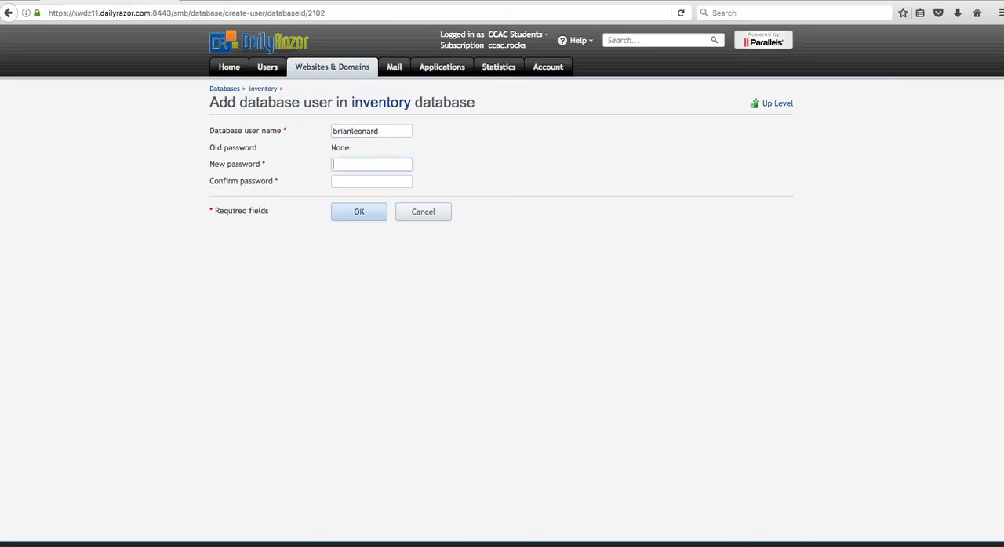
# Enter and confirm the new database user's password, and create the user
pyautogui.write('*********')
pyautogui.press('Tab')
pyautogui.write('*********')
pyautogui.click(358, 211)
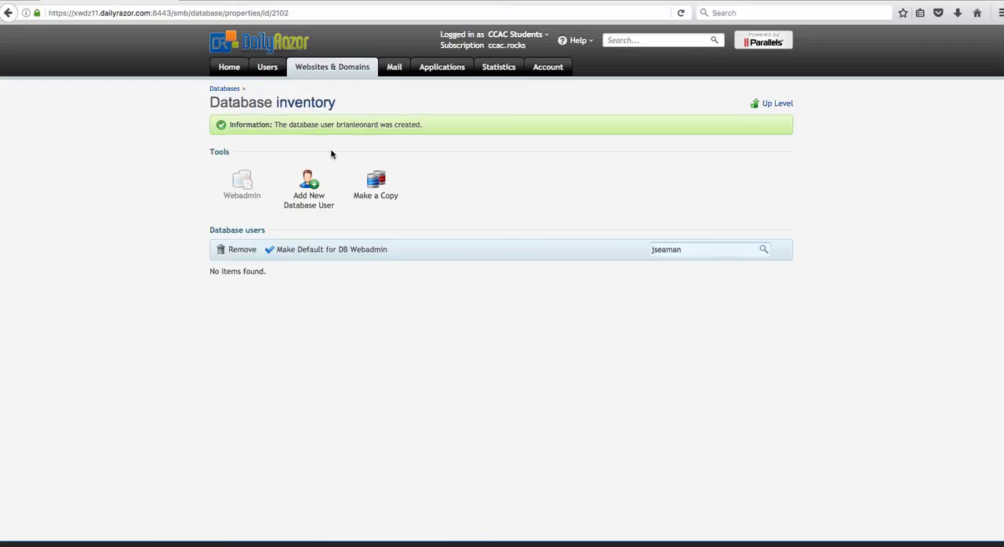
# Reopen the inventory database from the databases list and launch its Webadmin
pyautogui.click(343, 72)
pyautogui.click(442, 289)
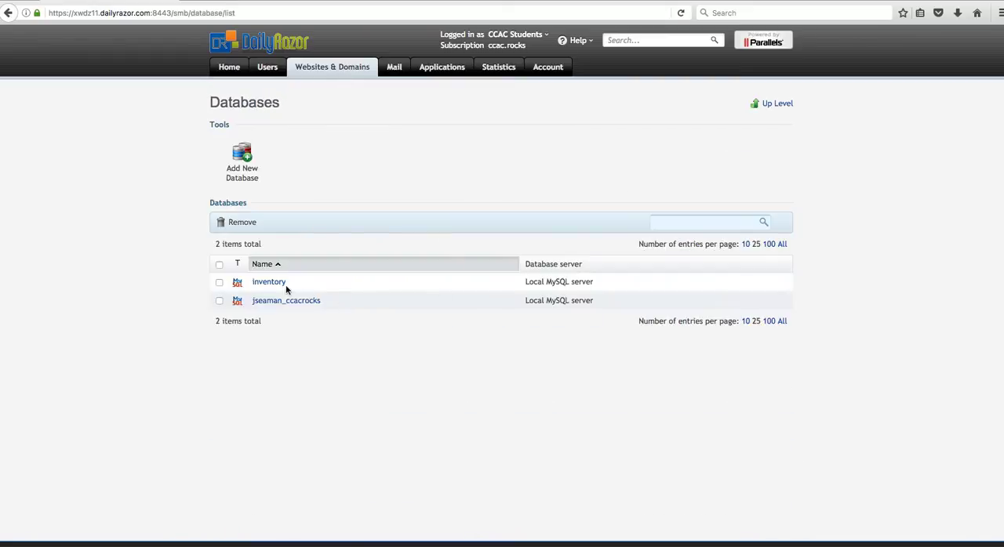
pyautogui.click(269, 284)
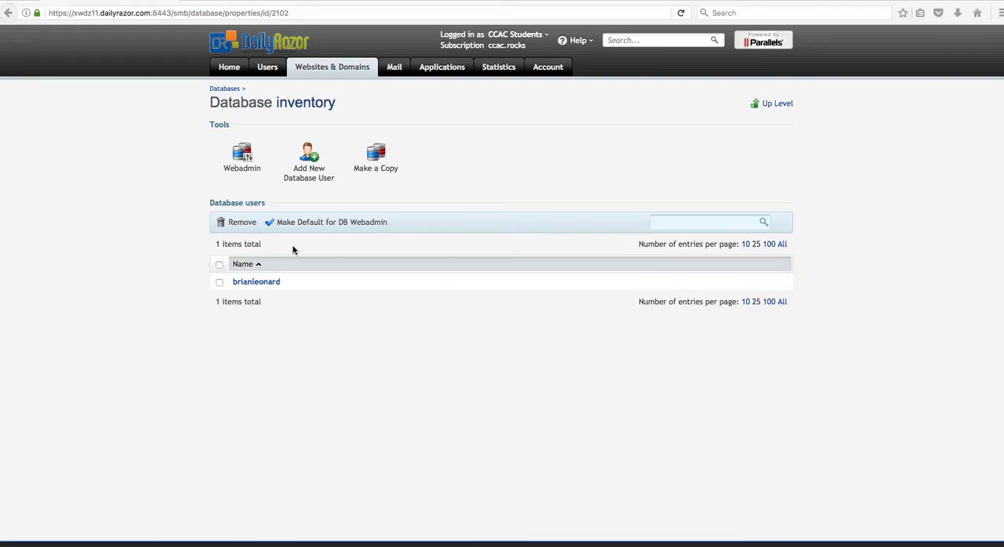
pyautogui.click(242, 161)
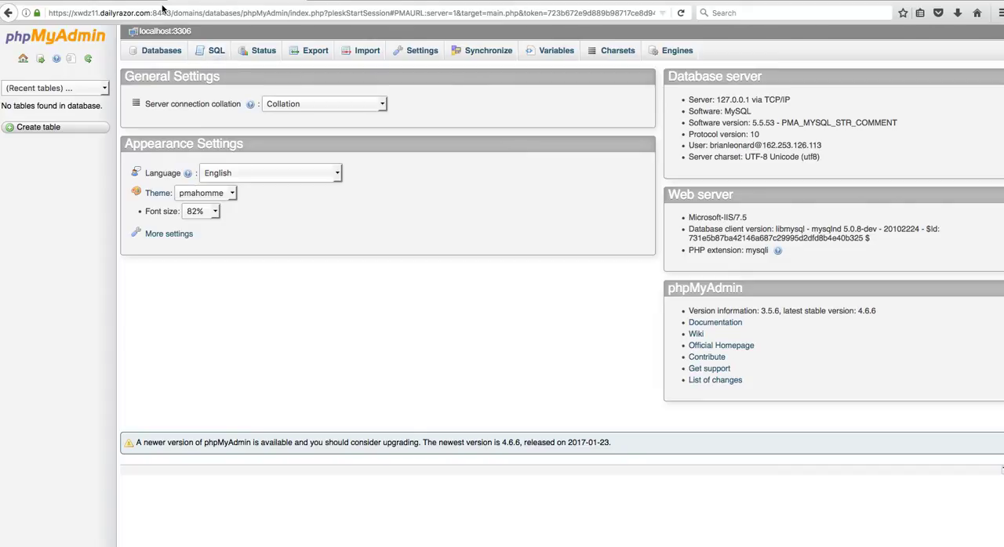
# Return from phpMyAdmin to the hosting control panel and start adding another database
pyautogui.click(87, 1)
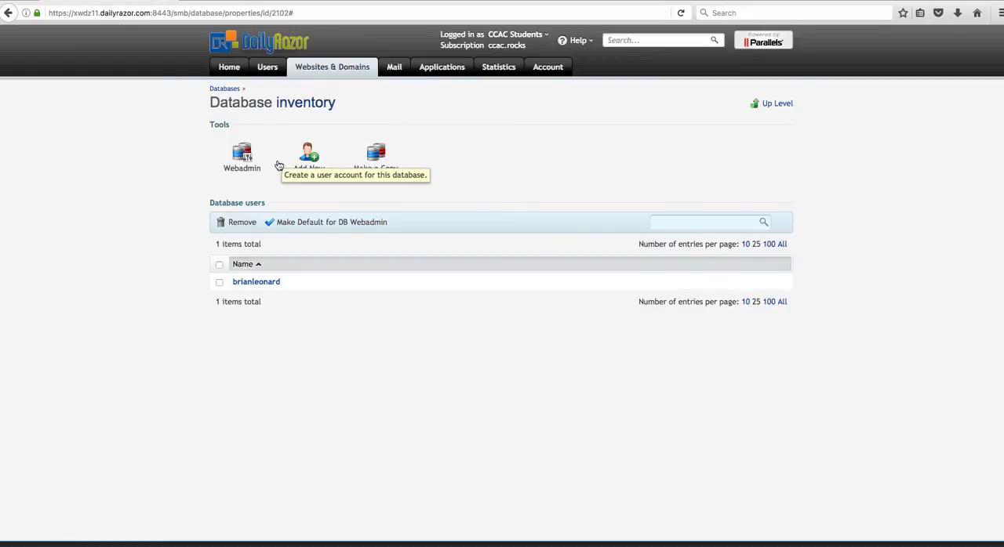
pyautogui.click(344, 70)
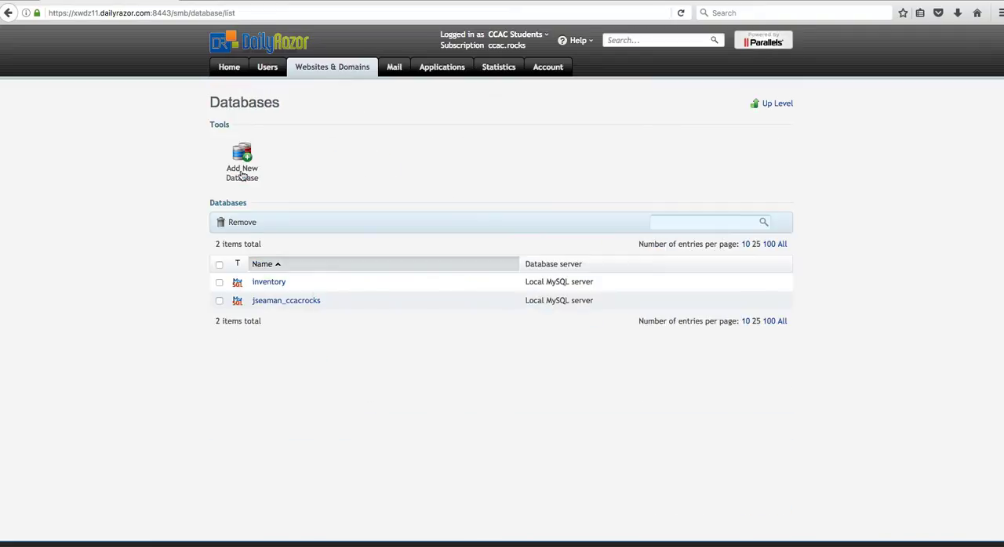
pyautogui.click(242, 175)
# Try replacing the prefilled database name with a person's name followed by _beerinventory
pyautogui.moveTo(374, 133); pyautogui.dragTo(304, 123)
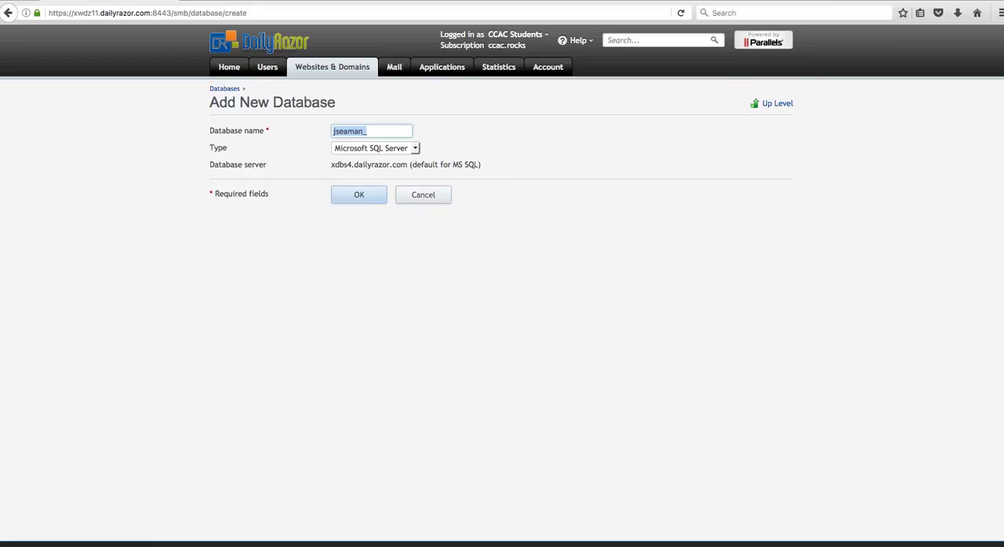
pyautogui.press('super+Tab')
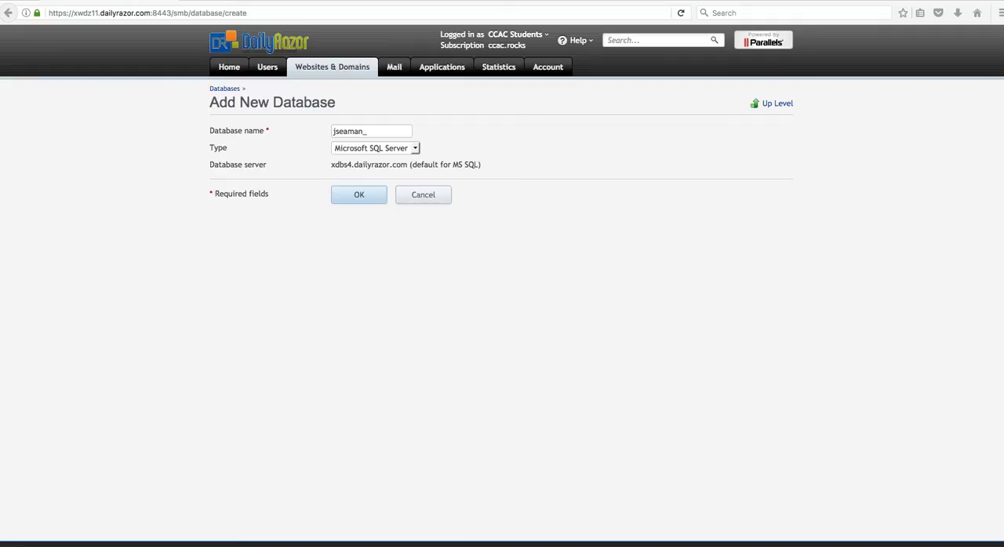
pyautogui.click(366, 133)
pyautogui.moveTo(366, 131); pyautogui.dragTo(315, 128)
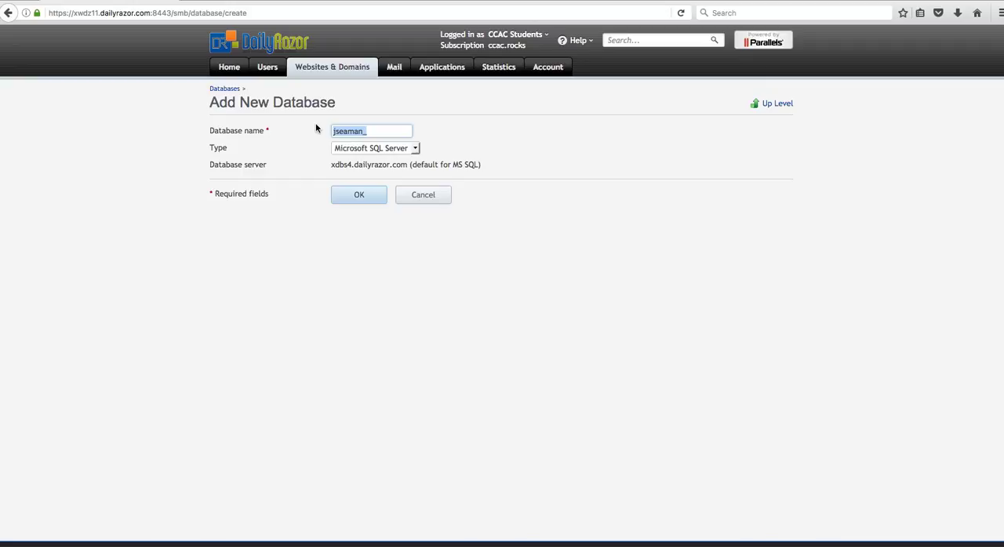
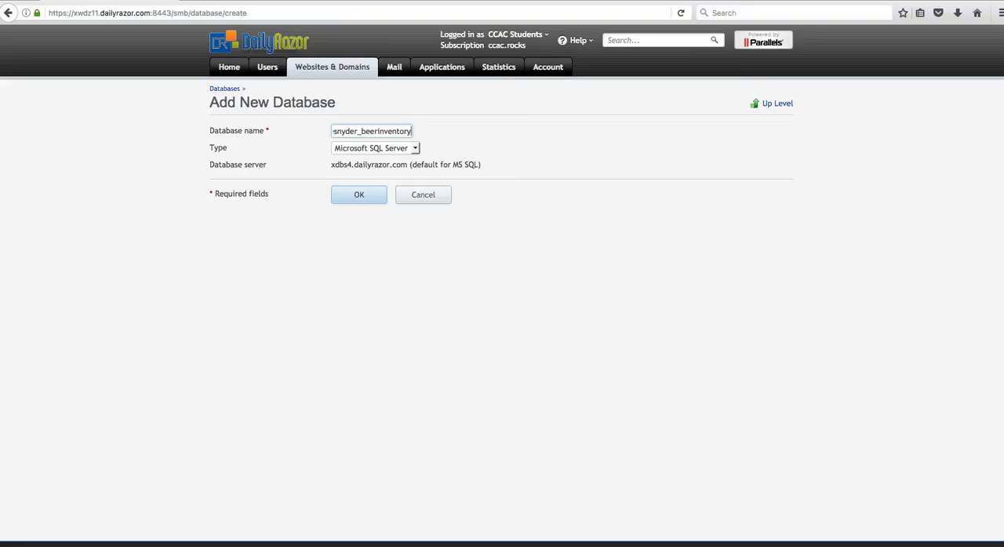
# Replace the new database's name with Services
pyautogui.press('BackSpace')
pyautogui.press('BackSpace')
pyautogui.press('BackSpace')
pyautogui.press('BackSpace')
pyautogui.press('BackSpace')
pyautogui.press('BackSpace')
pyautogui.press('BackSpace')
pyautogui.press('BackSpace')
pyautogui.press('BackSpace')
pyautogui.press('BackSpace')
pyautogui.press('BackSpace')
pyautogui.press('BackSpace')
pyautogui.press('BackSpace')
pyautogui.press('BackSpace')
pyautogui.press('BackSpace')
pyautogui.press('BackSpace')
pyautogui.press('BackSpace')
pyautogui.press('BackSpace')
pyautogui.press('BackSpace')
pyautogui.press('BackSpace')
pyautogui.press('BackSpace')
pyautogui.press('BackSpace')
pyautogui.press('BackSpace')
pyautogui.press('BackSpace')
pyautogui.write('Services')
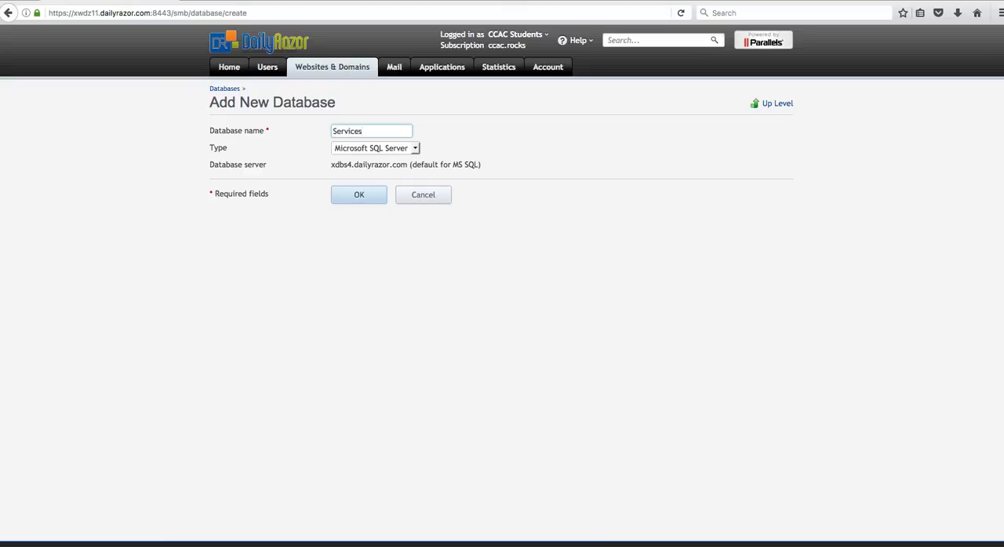